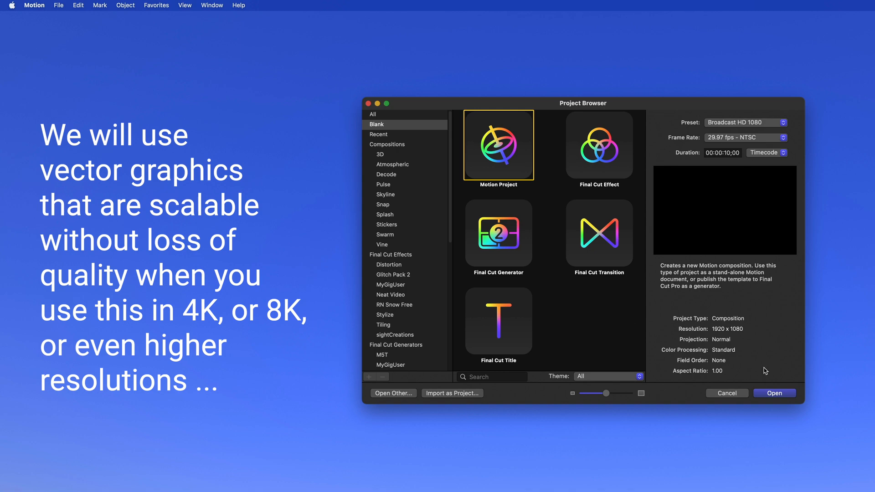
Step: Create a blank Motion project with the Broadcast HD 1080 preset at 29.97 fps and hide the canvas grid overlay
{"action": "left_click", "coordinate": [785, 394]}
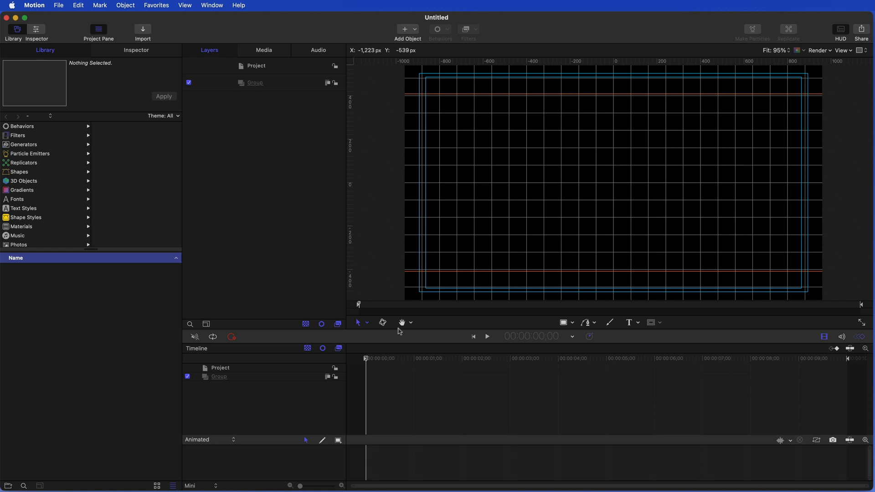
{"action": "left_click", "coordinate": [133, 51]}
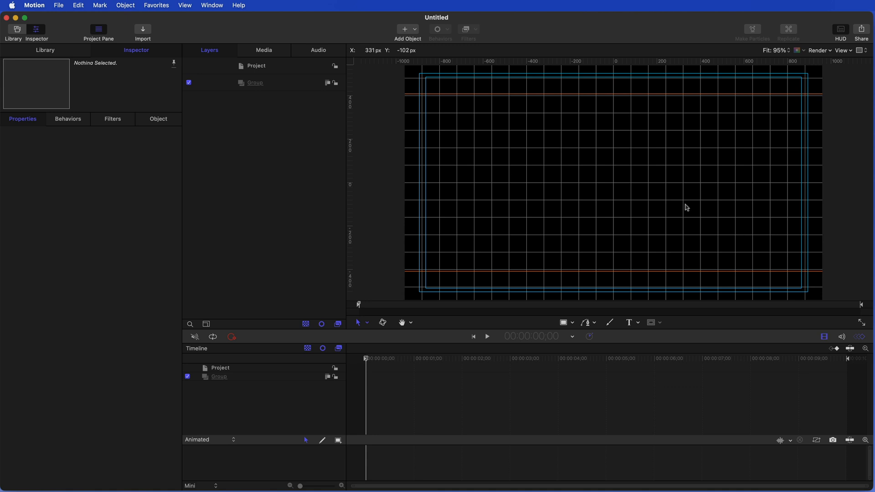
{"action": "left_click", "coordinate": [185, 5]}
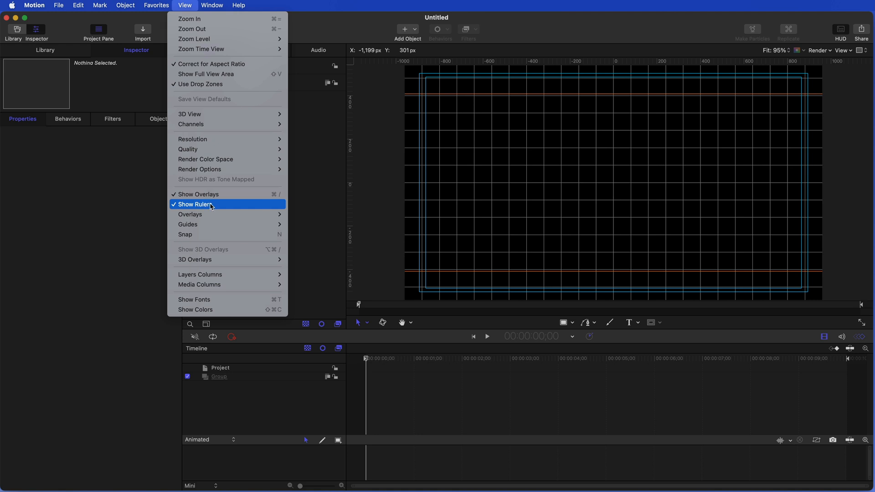
{"action": "mouse_move", "coordinate": [206, 216]}
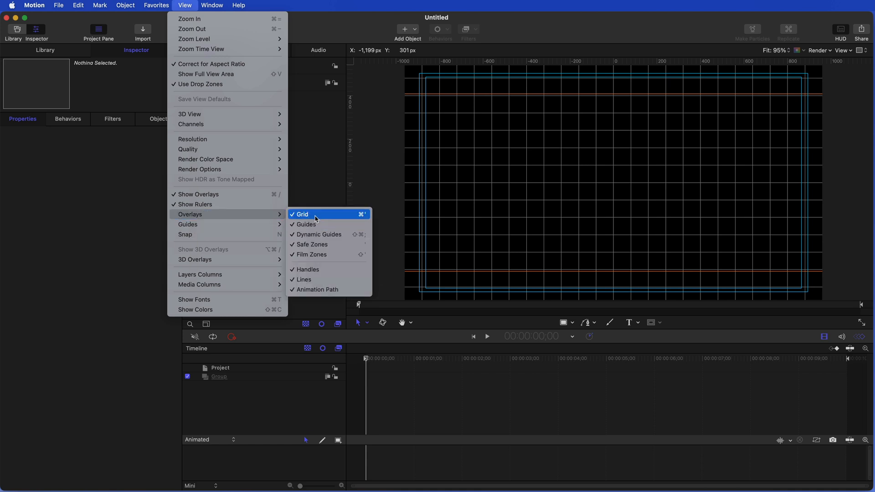
{"action": "left_click", "coordinate": [316, 218]}
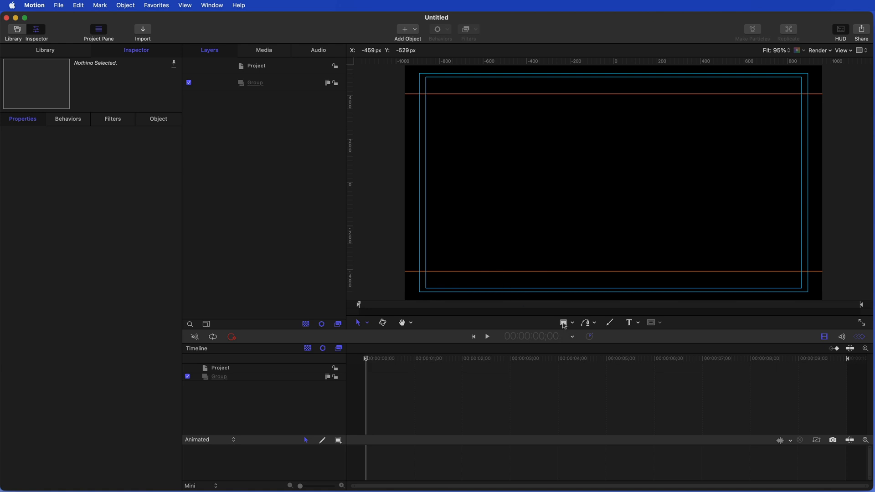
Step: Draw a rectangle about 305 by 187 px near the canvas centre and fill it with Maraschino red
{"action": "left_click", "coordinate": [563, 323]}
{"action": "mouse_move", "coordinate": [552, 161]}
{"action": "left_mouse_down"}
{"action": "mouse_move", "coordinate": [567, 207]}
{"action": "mouse_move", "coordinate": [618, 202]}
{"action": "left_mouse_up"}
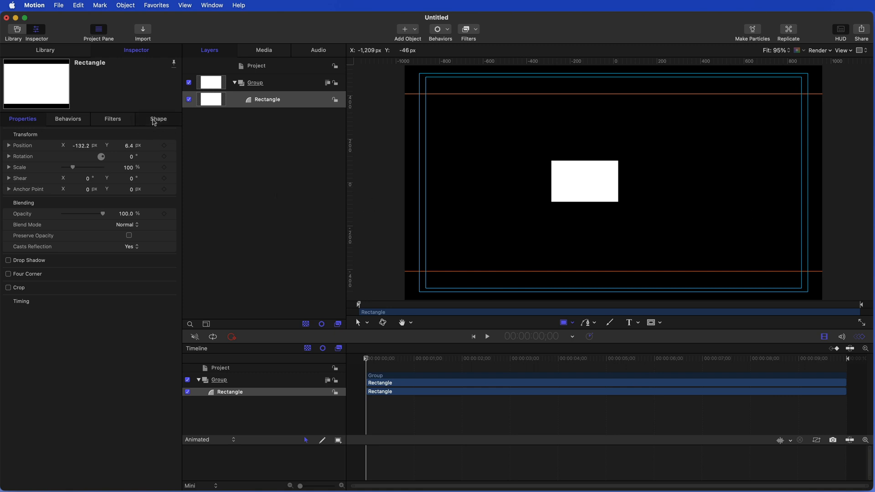
{"action": "left_click", "coordinate": [155, 119]}
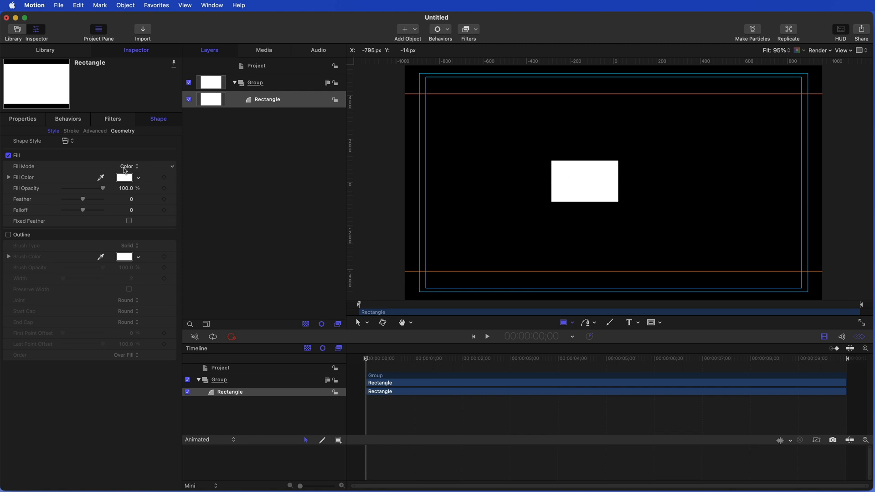
{"action": "left_click", "coordinate": [124, 177]}
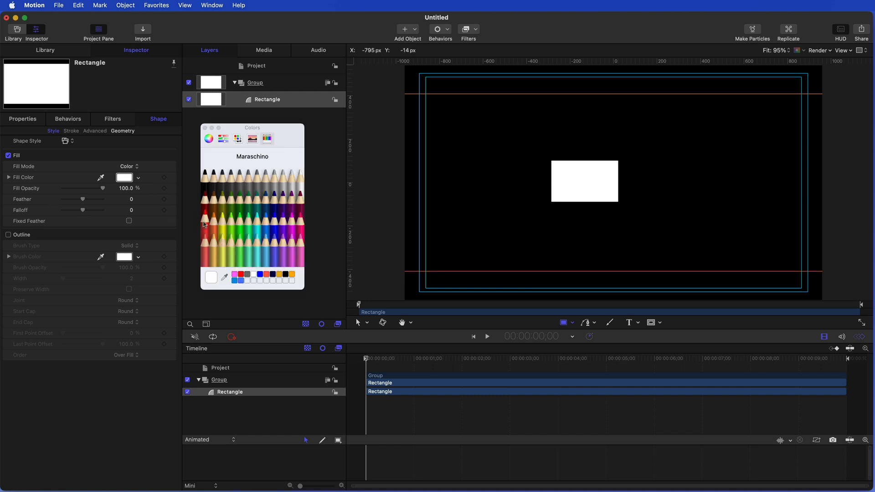
{"action": "left_click", "coordinate": [204, 225]}
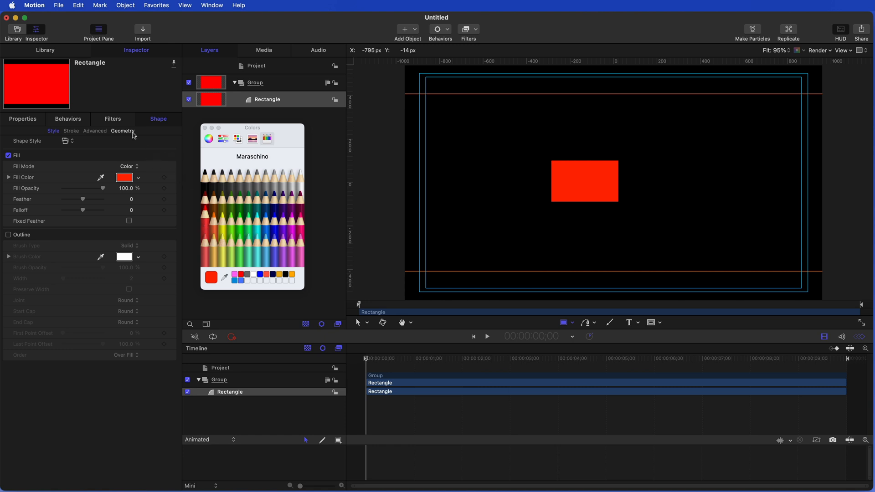
Step: Set the red rectangle's width to 400, height to 300 and corner roundness to 50, and close the colour picker
{"action": "left_click", "coordinate": [133, 135]}
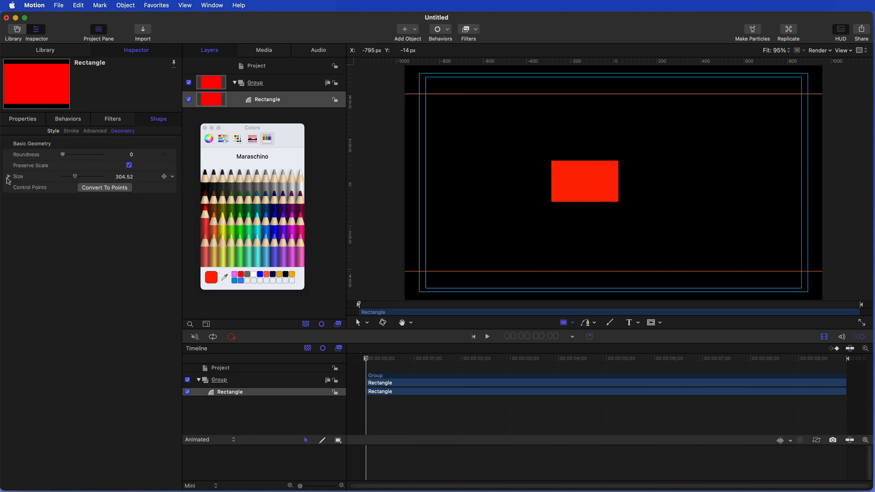
{"action": "left_click", "coordinate": [9, 177]}
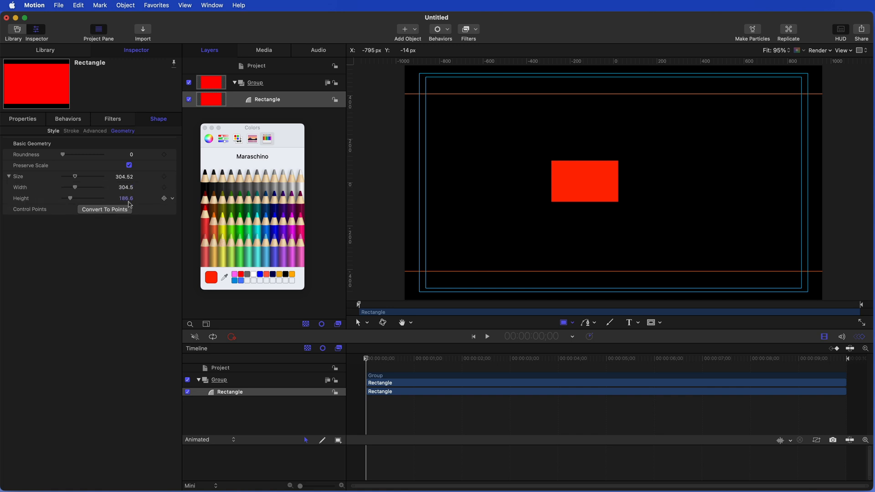
{"action": "left_click", "coordinate": [128, 188]}
{"action": "type", "text": "400"}
{"action": "key", "text": "Tab"}
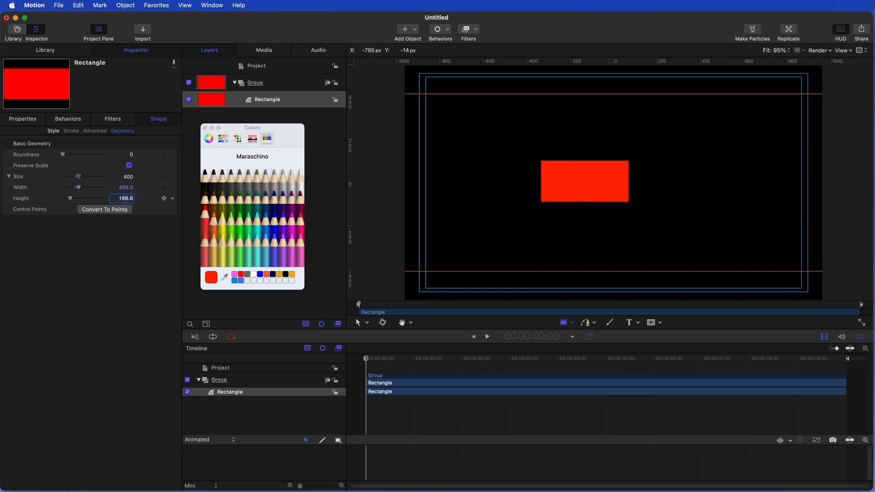
{"action": "type", "text": "300"}
{"action": "key", "text": "Return"}
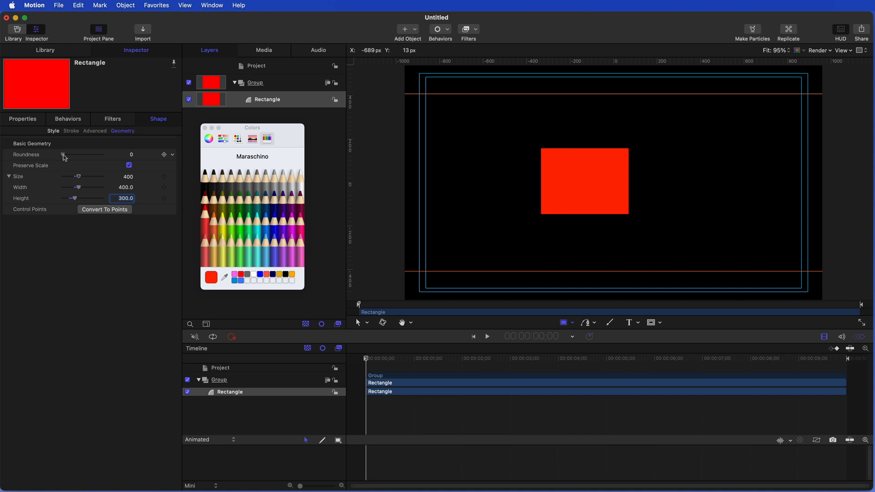
{"action": "left_click_drag", "start_coordinate": [64, 155], "coordinate": [137, 170]}
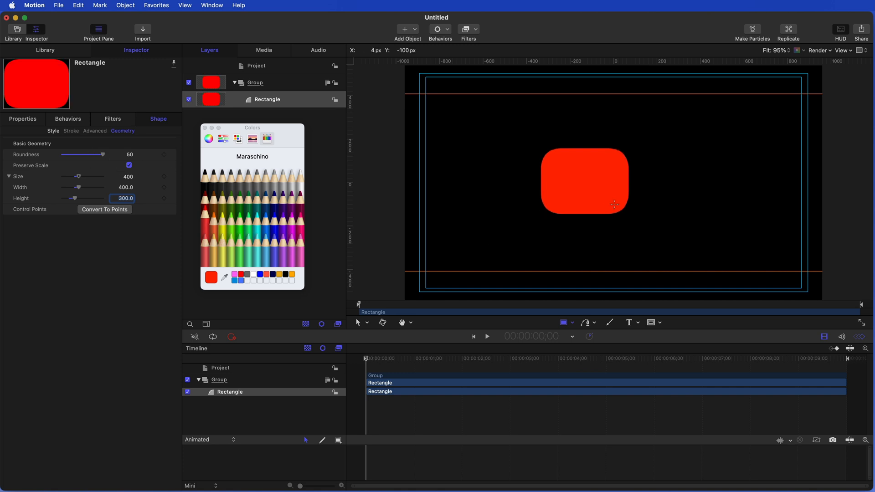
{"action": "left_click", "coordinate": [205, 129]}
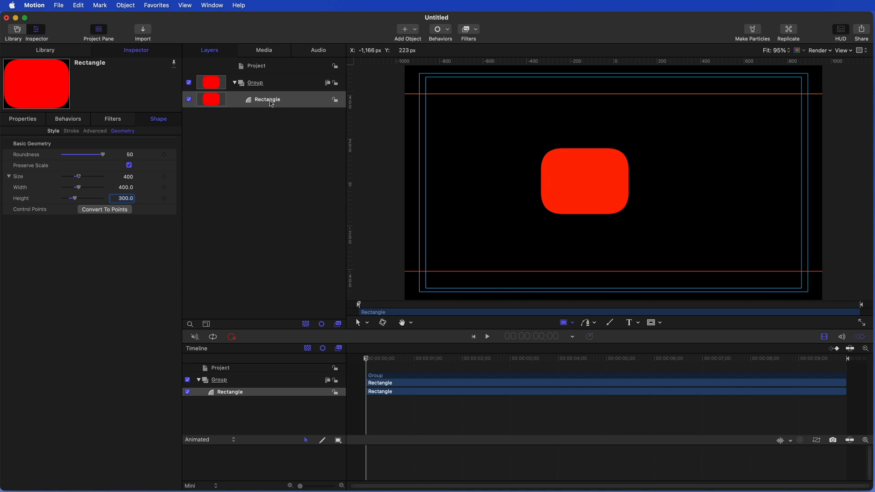
Step: Rename the rectangle layer as Tube
{"action": "double_click", "coordinate": [271, 101]}
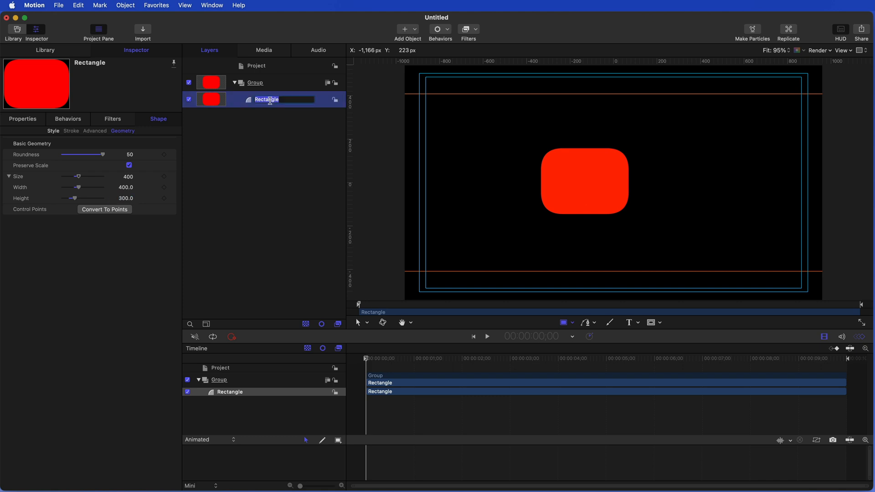
{"action": "type", "text": "Tube"}
{"action": "key", "text": "Return"}
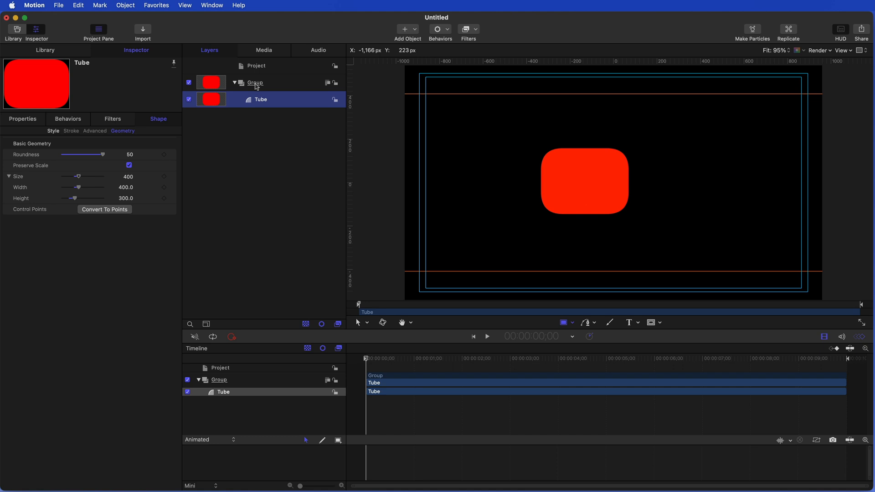
Step: Rename the group containing the red shape as Play Button
{"action": "left_click", "coordinate": [256, 85]}
{"action": "left_click", "coordinate": [256, 84]}
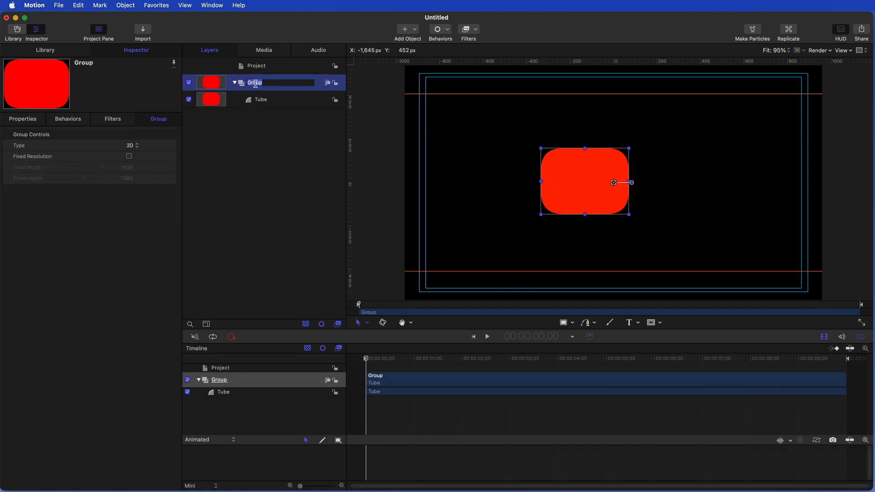
{"action": "type", "text": "YT"}
{"action": "type", "text": " Play Button"}
{"action": "key", "text": "BackSpace"}
{"action": "key", "text": "BackSpace"}
{"action": "key", "text": "BackSpace"}
{"action": "key", "text": "Return"}
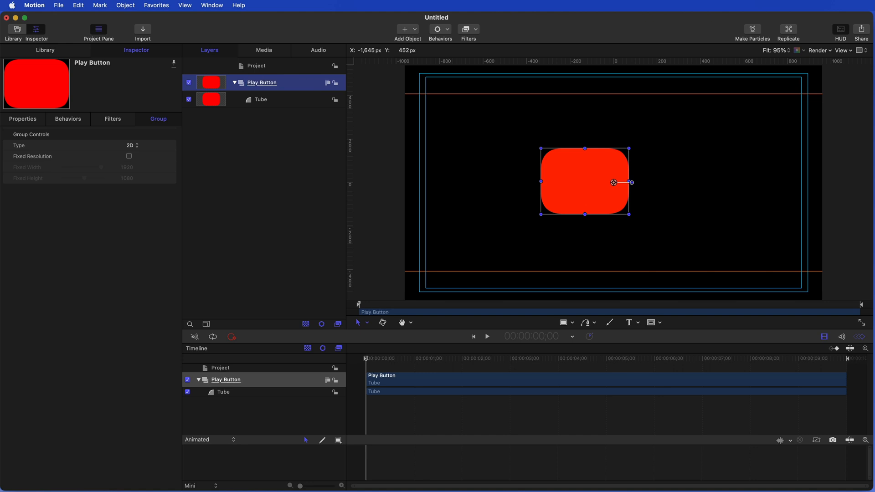
Step: Draw a closed white triangle pointing right inside the red shape with the Bezier tool, above the Tube layer
{"action": "left_click", "coordinate": [283, 100]}
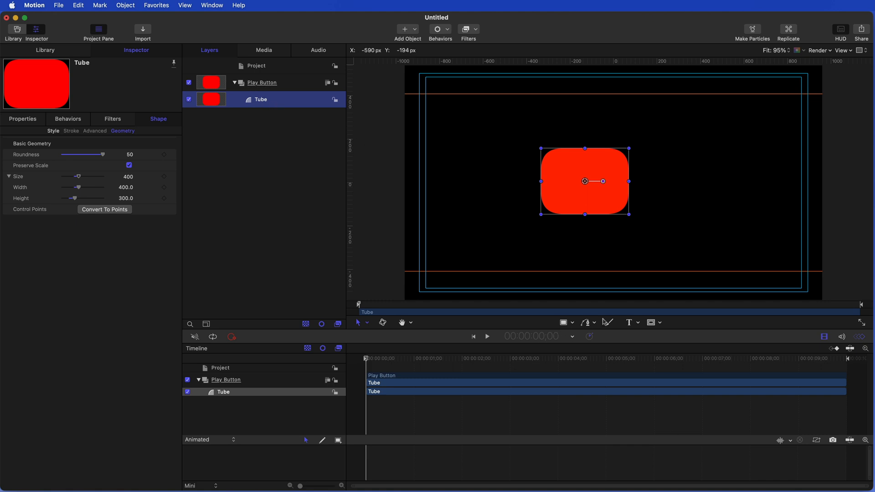
{"action": "left_click", "coordinate": [588, 324]}
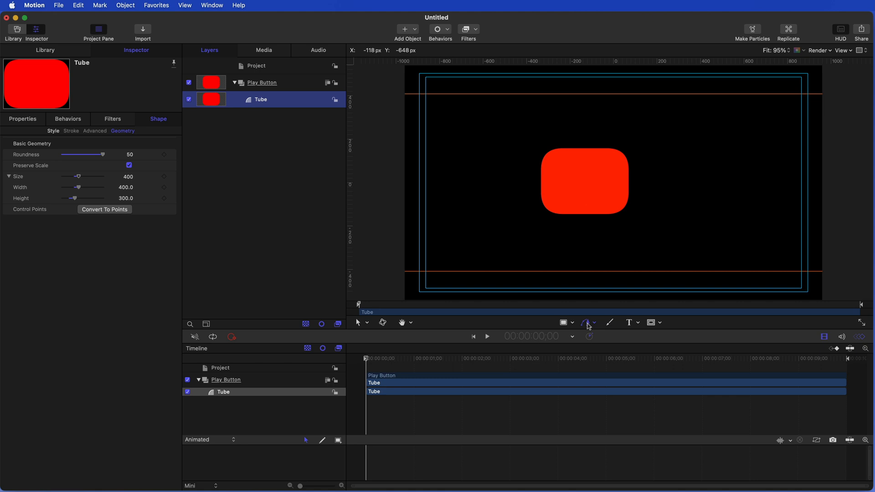
{"action": "left_click", "coordinate": [574, 166]}
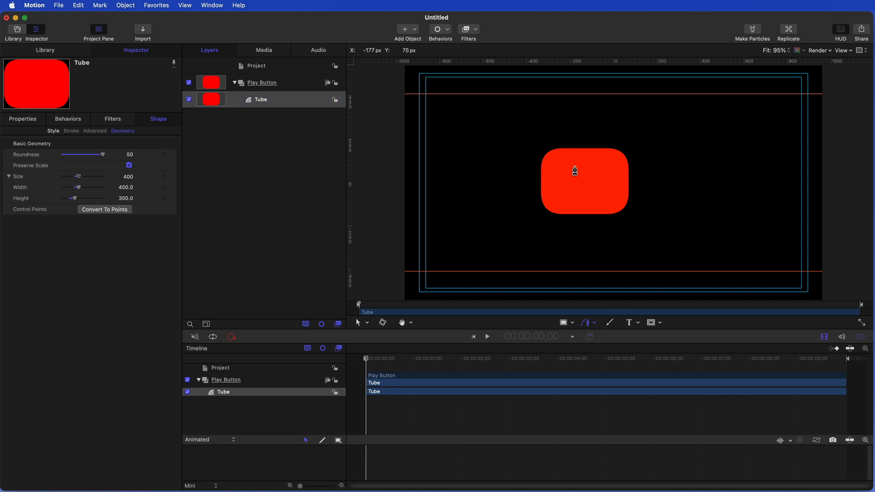
{"action": "left_click", "coordinate": [571, 193]}
{"action": "left_click", "coordinate": [605, 183]}
{"action": "left_click", "coordinate": [575, 167]}
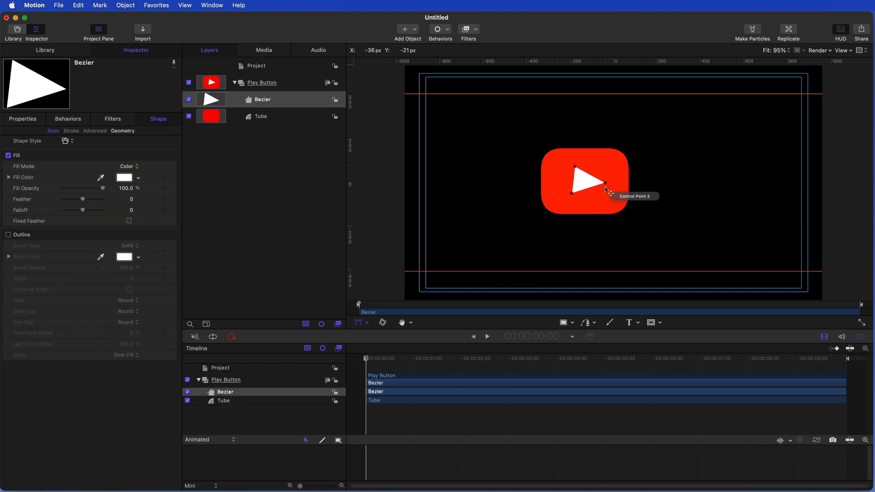
Step: Reposition the triangle's corner control points to make the play arrow larger and vertically centred on its tip
{"action": "left_click_drag", "start_coordinate": [572, 193], "coordinate": [576, 200]}
{"action": "left_click_drag", "start_coordinate": [575, 167], "coordinate": [566, 167]}
{"action": "left_click_drag", "start_coordinate": [577, 200], "coordinate": [606, 182]}
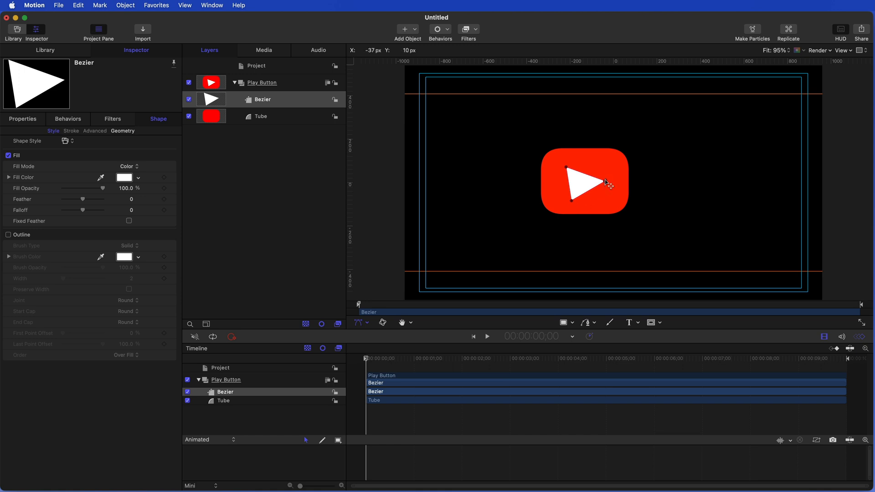
Step: Rename the white triangle's Bezier layer
{"action": "left_click", "coordinate": [260, 103]}
{"action": "double_click", "coordinate": [259, 103]}
{"action": "type", "text": "P"}
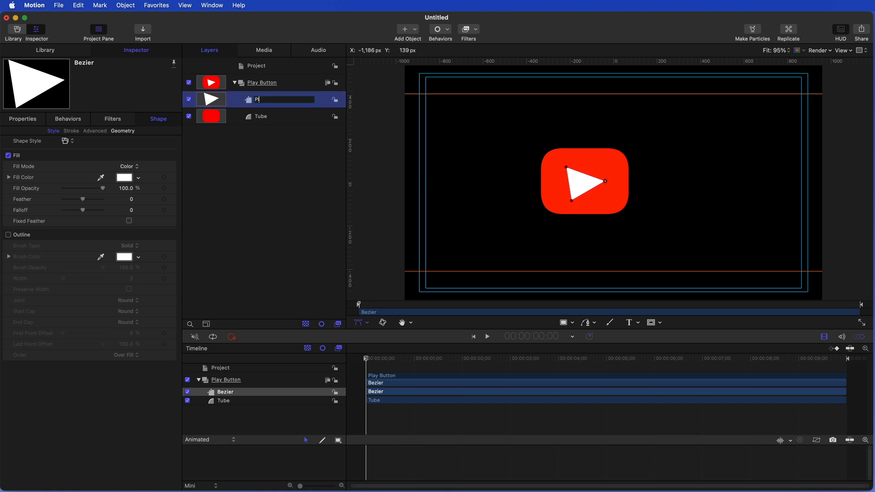